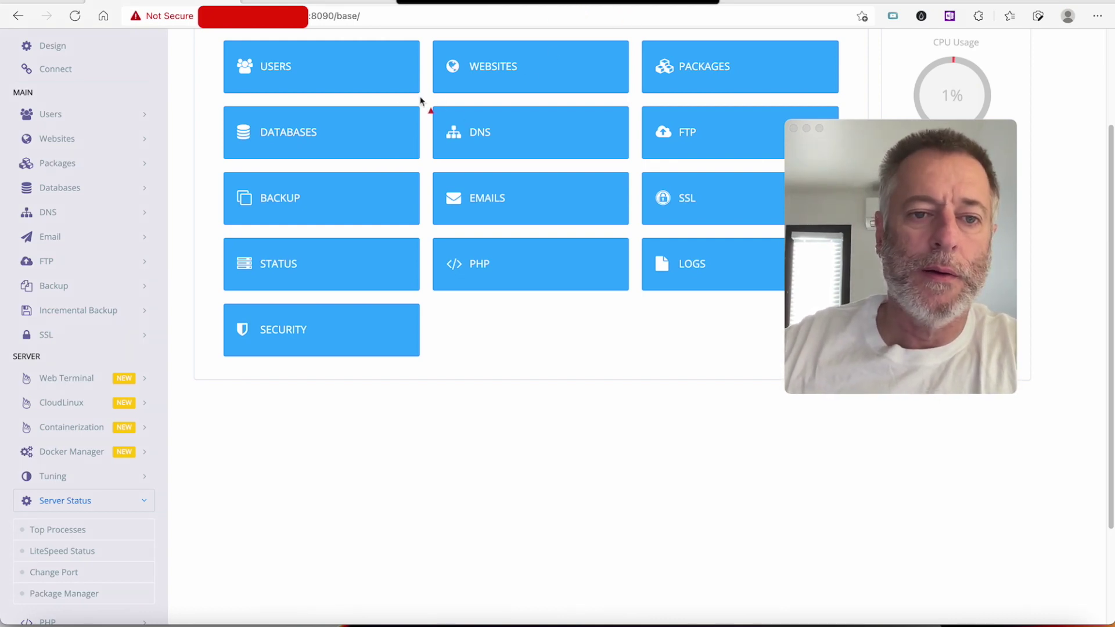
- Open the Change Port page under Server Status, still at 8090, and show Cloudflare's supported-ports image
mouse_move(374, 84)
left_mouse_down()
mouse_move(348, 30)
mouse_move(330, 32)
left_mouse_up()
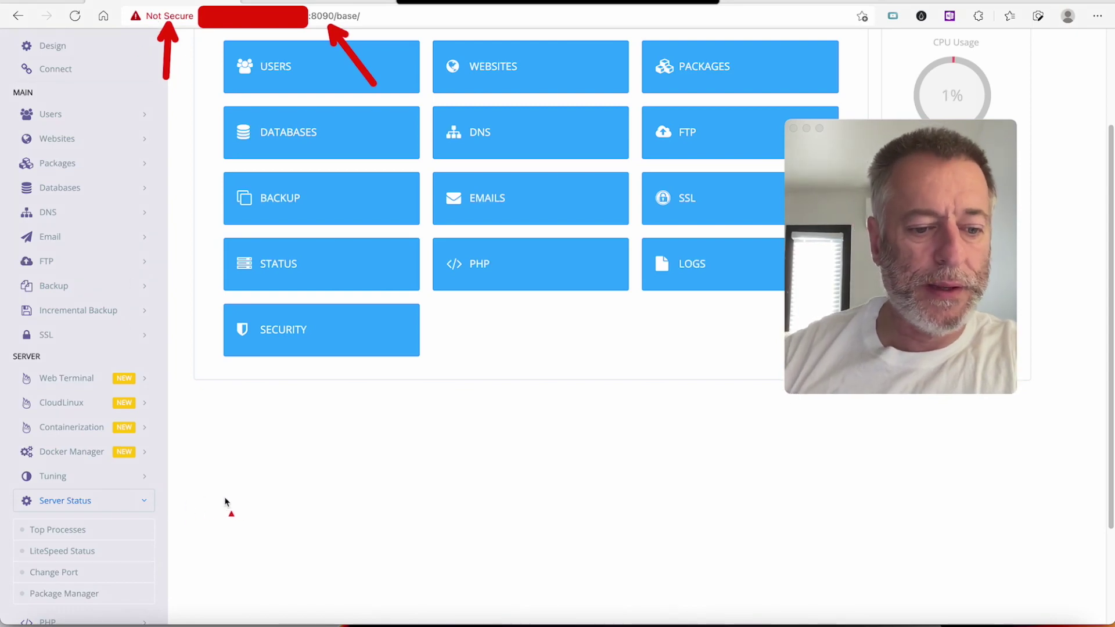
left_click_drag(248, 502, 165, 502)
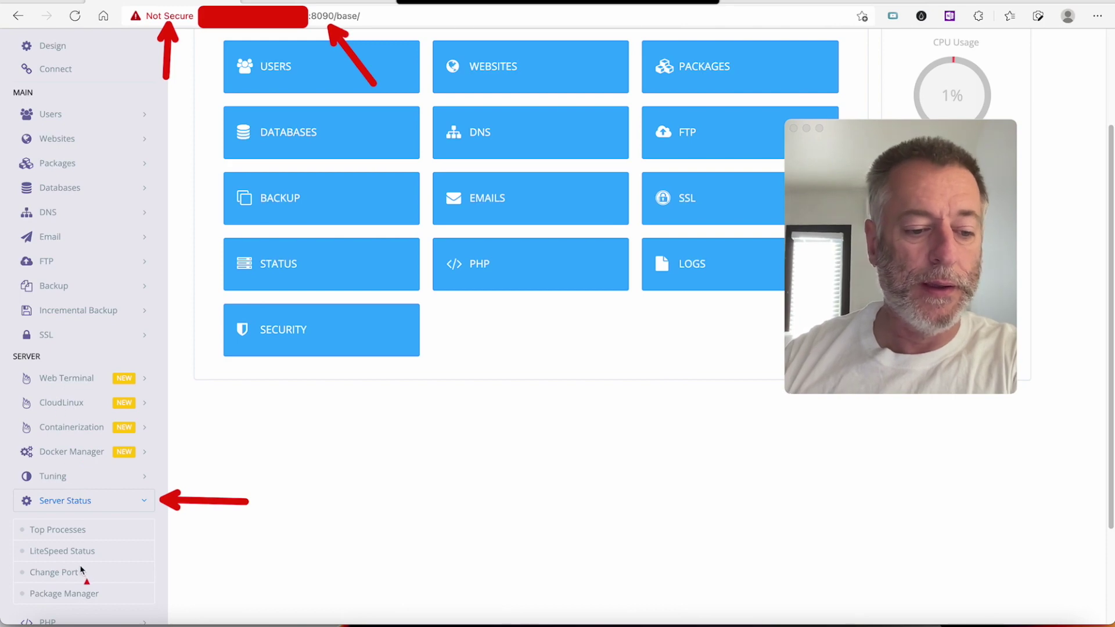
left_click_drag(185, 583, 97, 576)
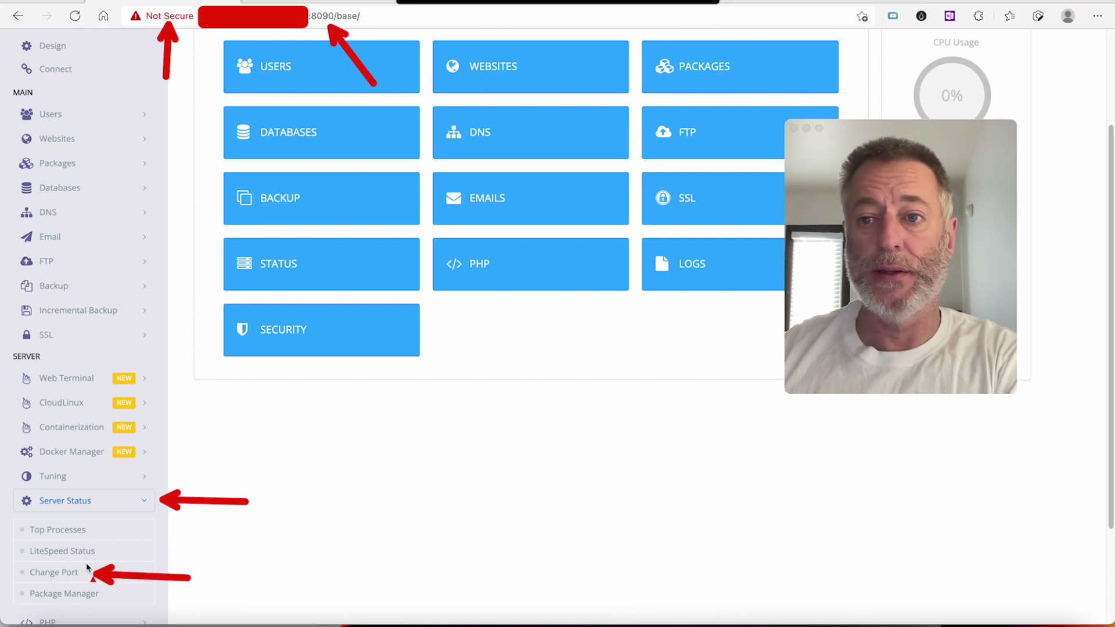
left_click(88, 568)
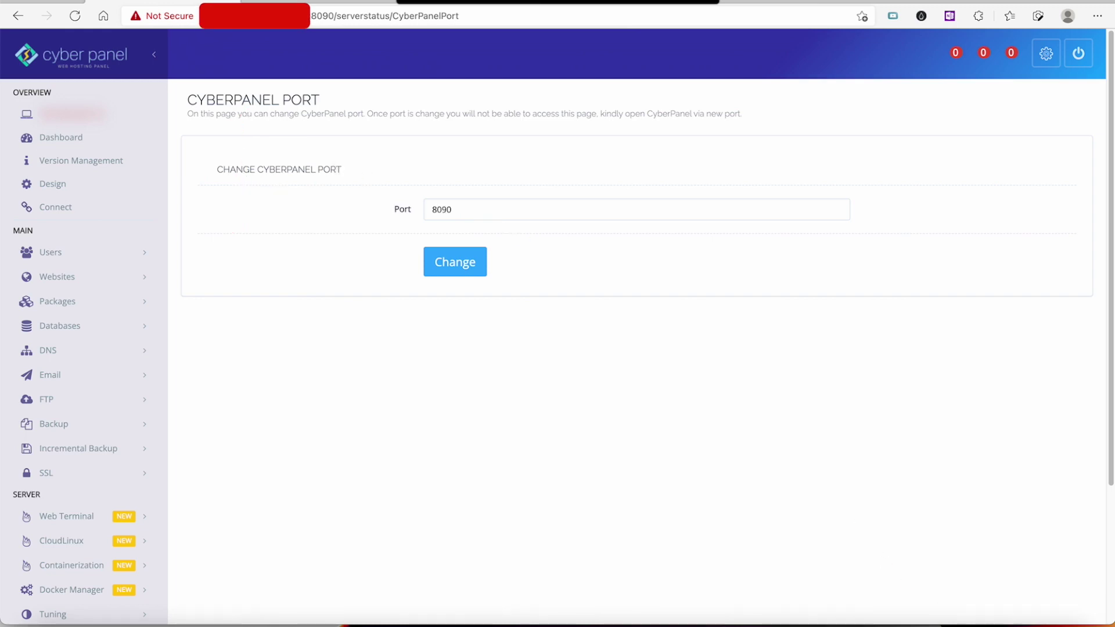
left_click(1033, 611)
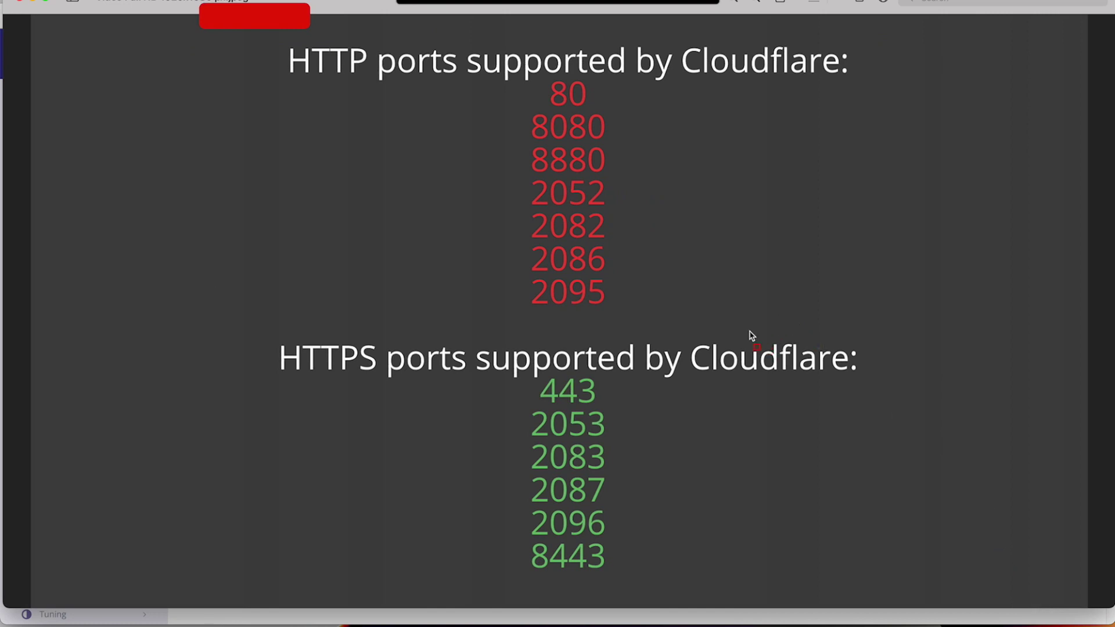
- Mark Cloudflare's HTTP and HTTPS port lists, highlighting 8443, then start a blank browser tab
left_click_drag(152, 68, 257, 69)
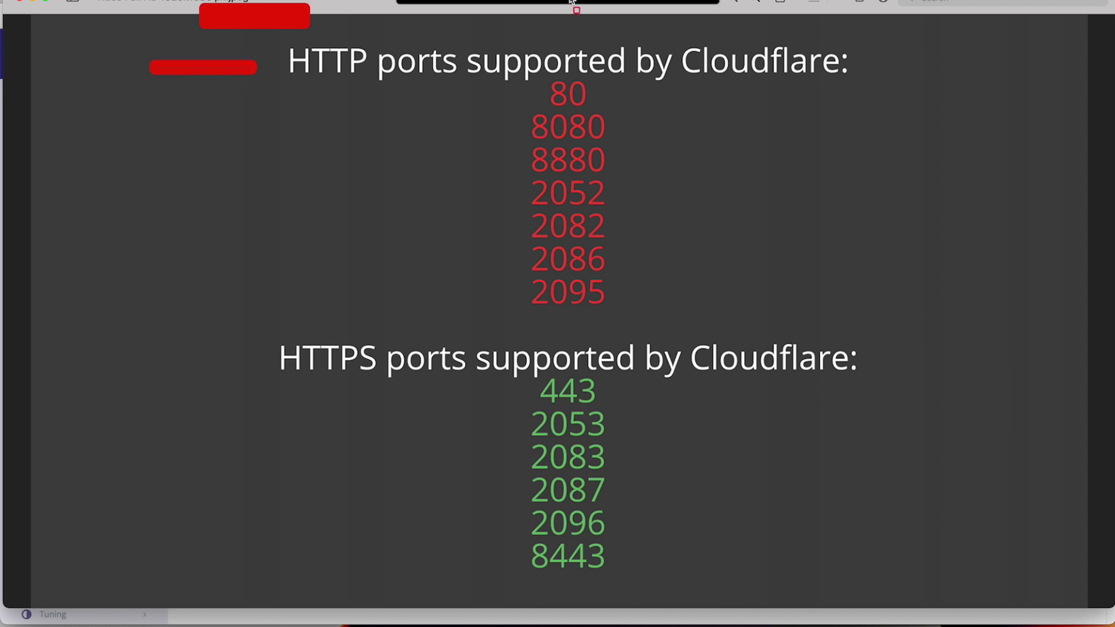
left_click_drag(153, 46, 277, 47)
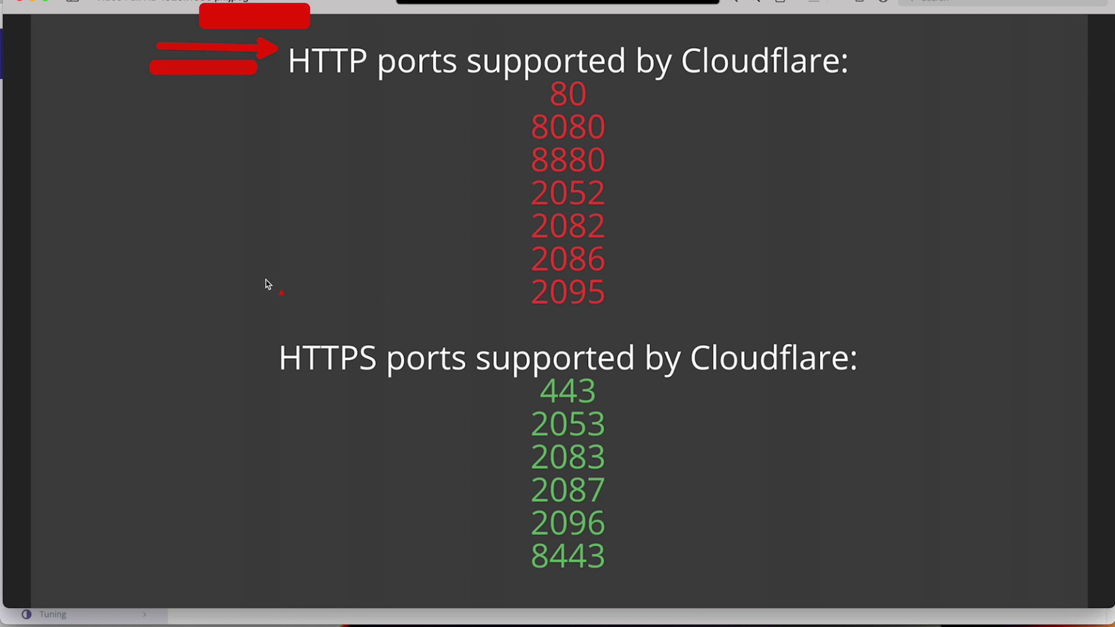
left_click_drag(147, 355, 262, 360)
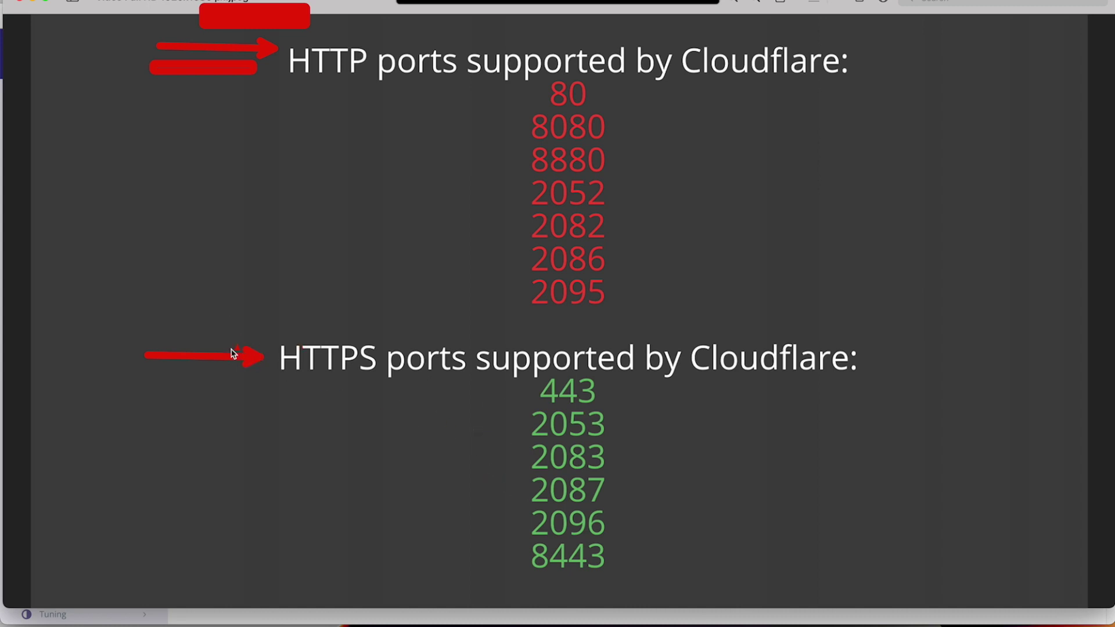
left_click_drag(374, 552, 491, 552)
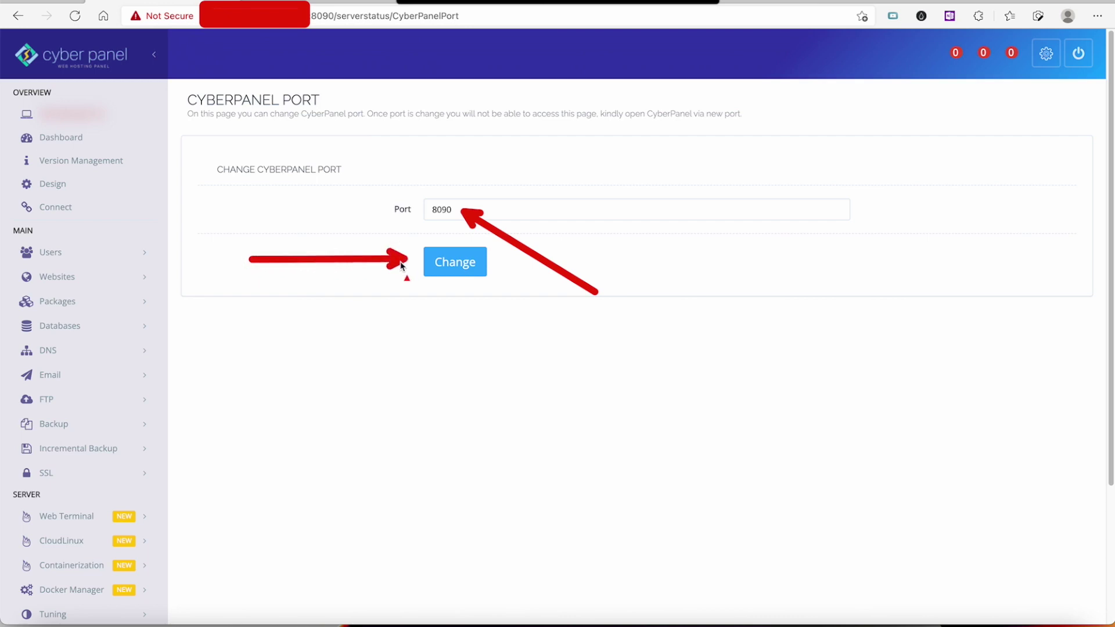
key("super+t")
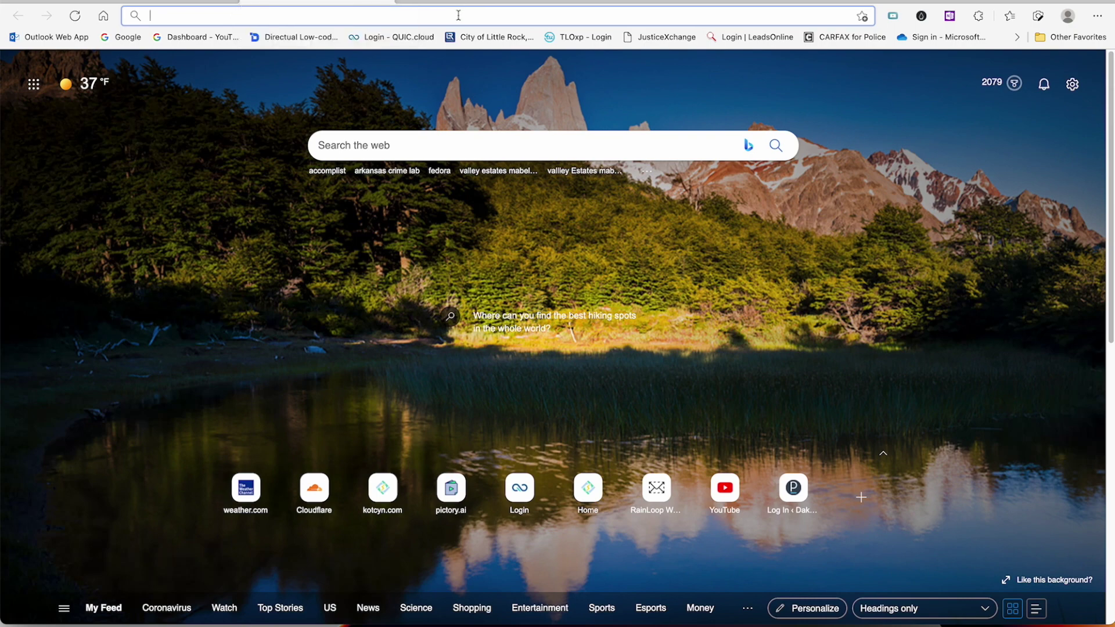
- Try loading the panel through the domain at kotcyn.com:8090
type("k")
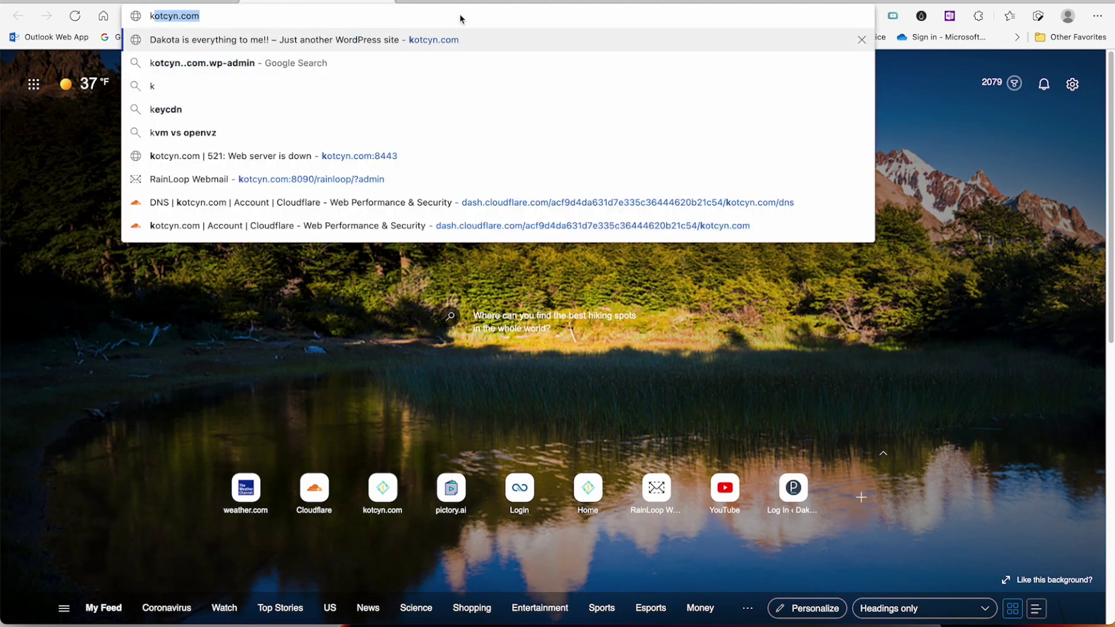
type("otcy")
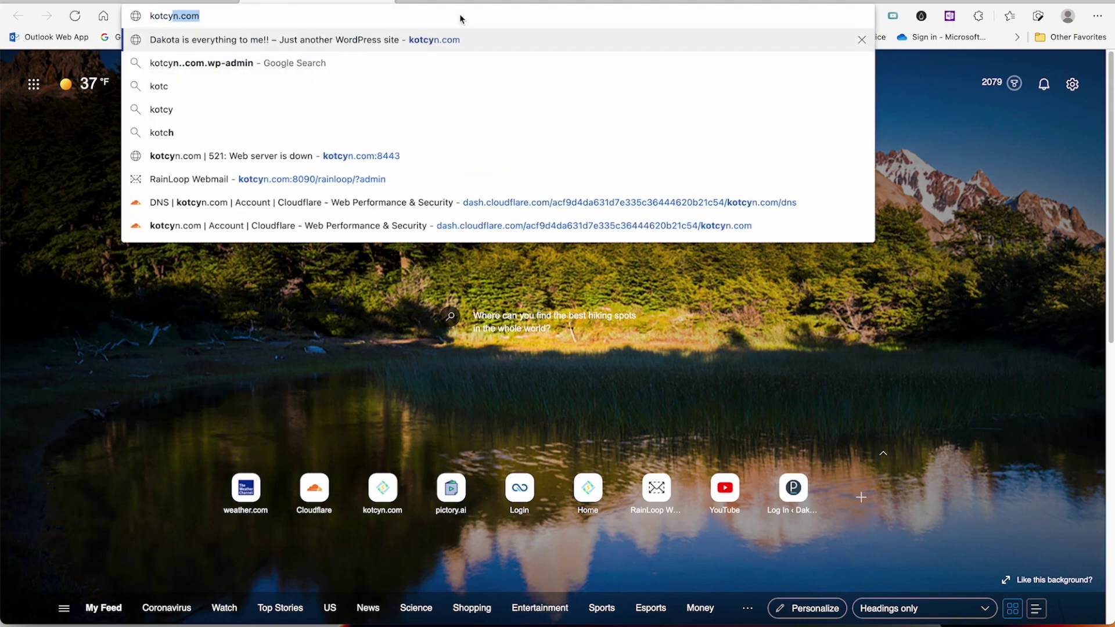
type("n.com")
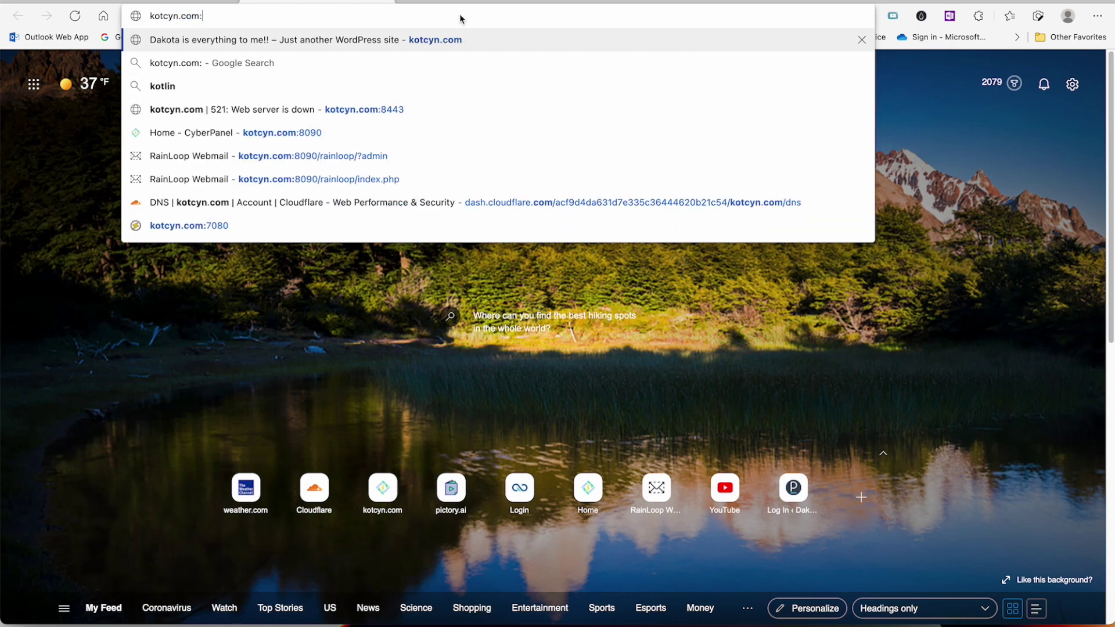
type(":8090")
key("Return")
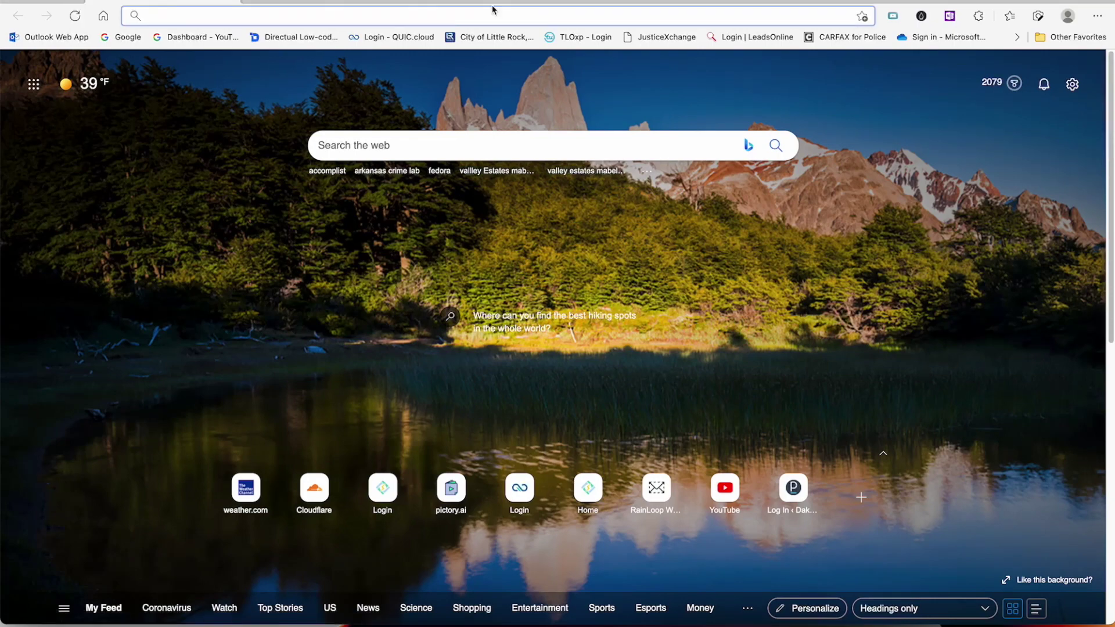
- Load the CyberPanel login page at kotcyn.com:8443
type("kot")
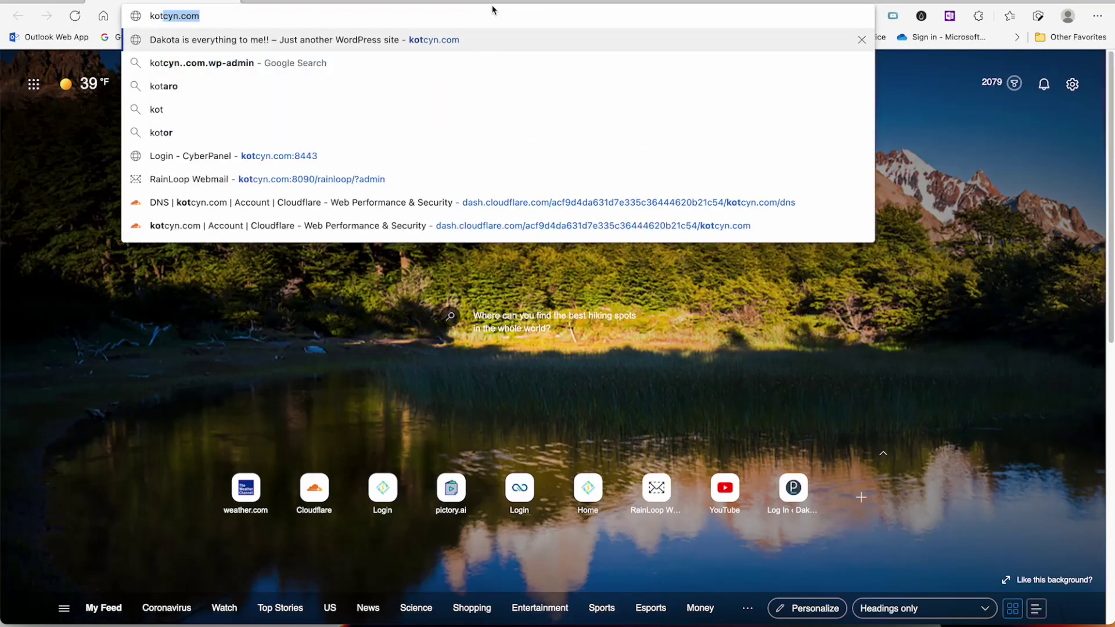
type("cyn.c")
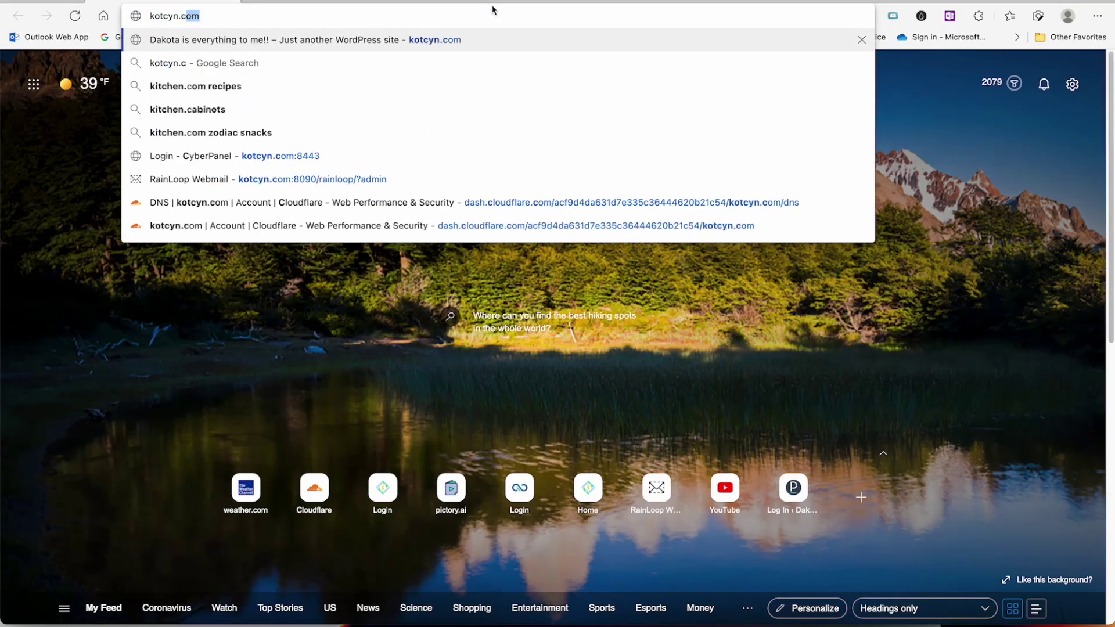
type("om:")
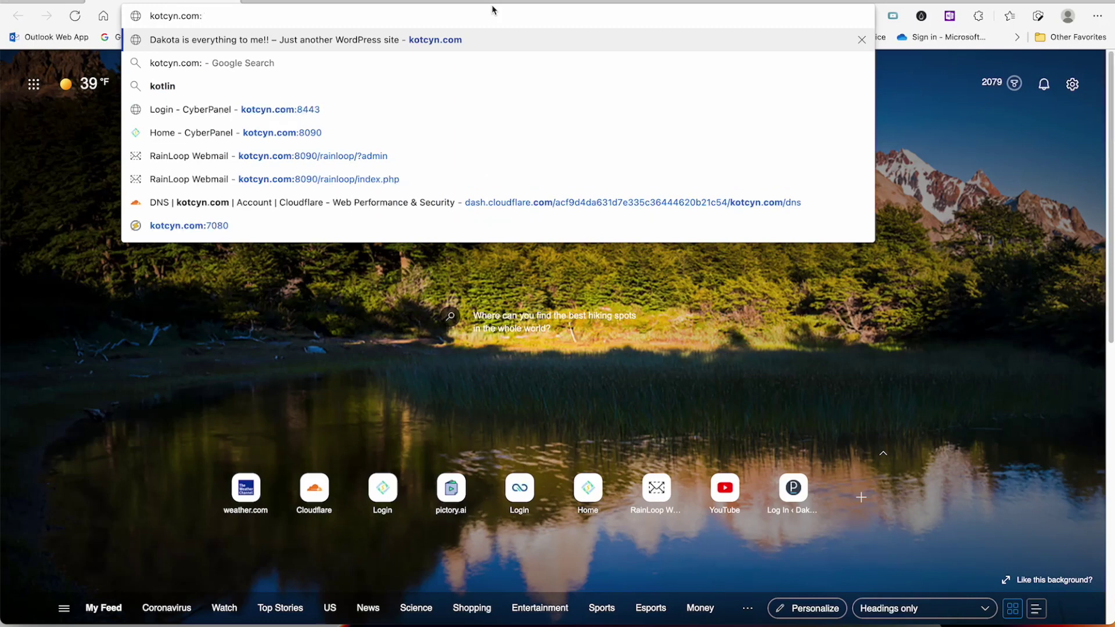
type("8")
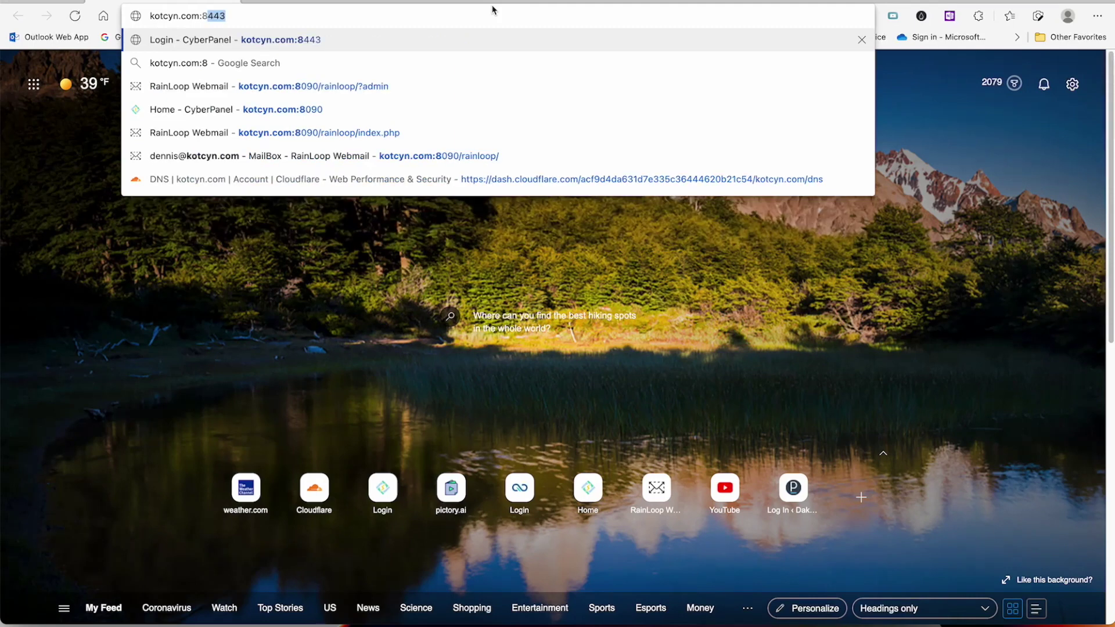
type("443")
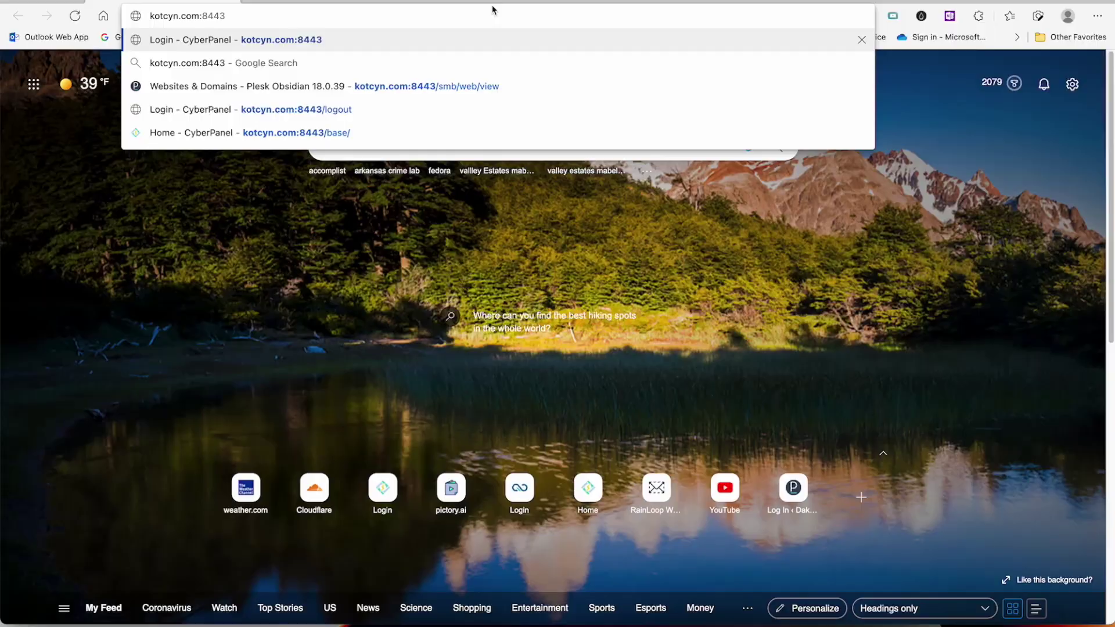
key("Return")
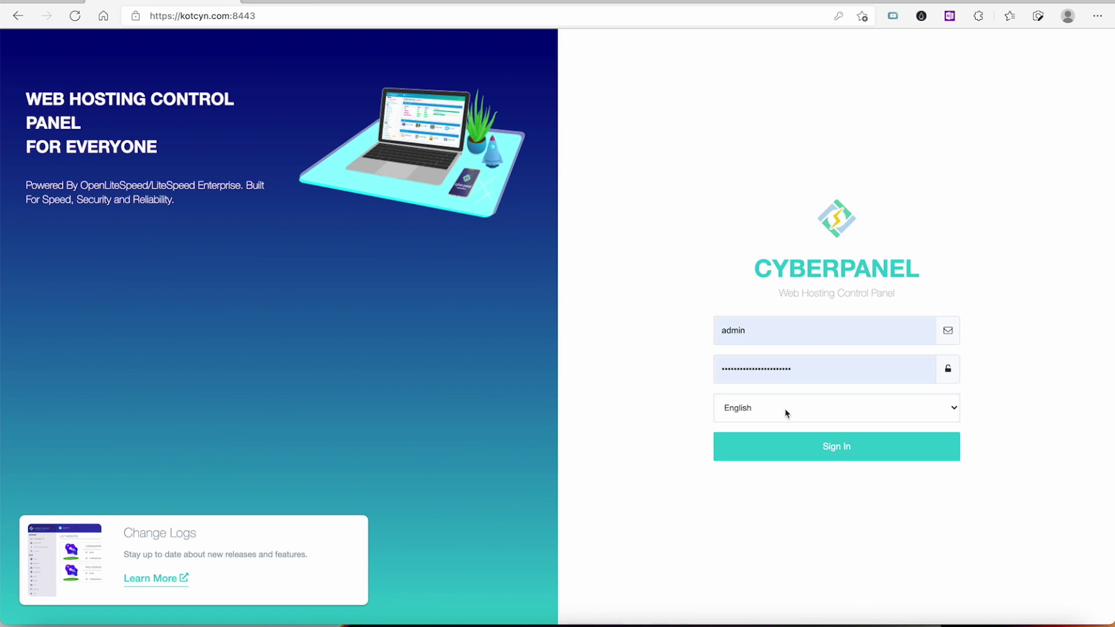
left_click(786, 445)
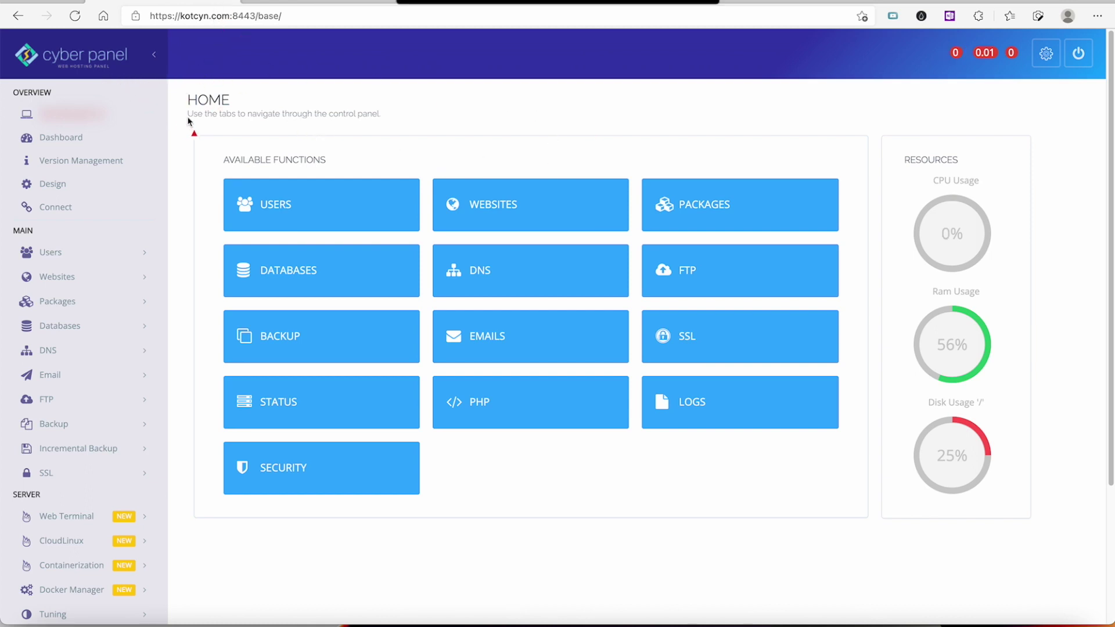
left_click_drag(188, 121, 236, 26)
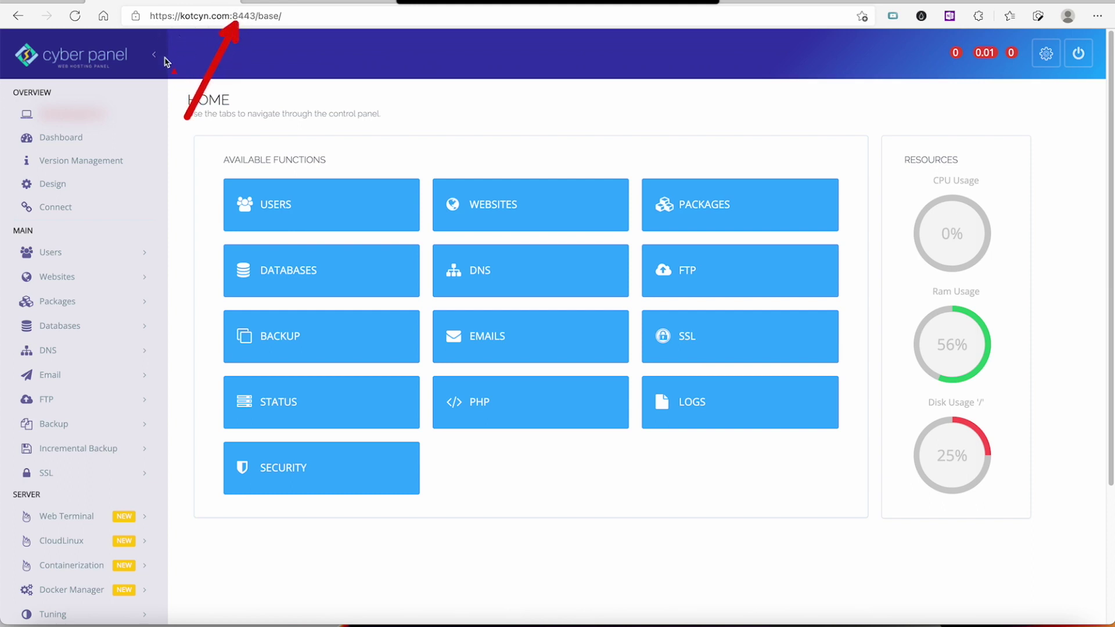
mouse_move(168, 62)
left_mouse_down()
mouse_move(165, 74)
mouse_move(189, 25)
left_mouse_up()
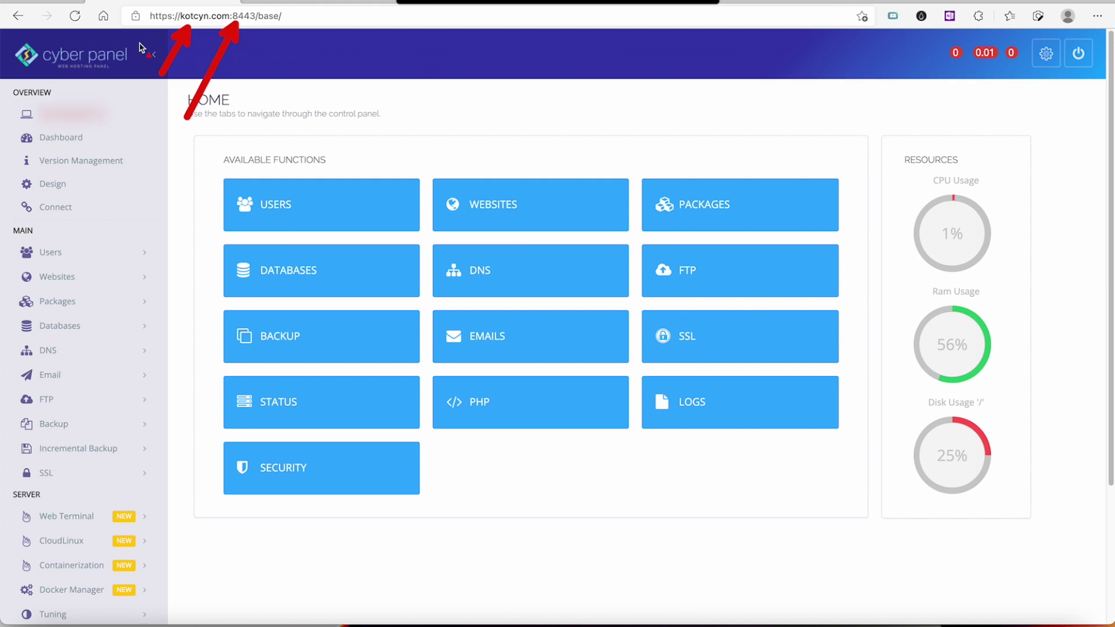
left_click_drag(128, 74, 135, 32)
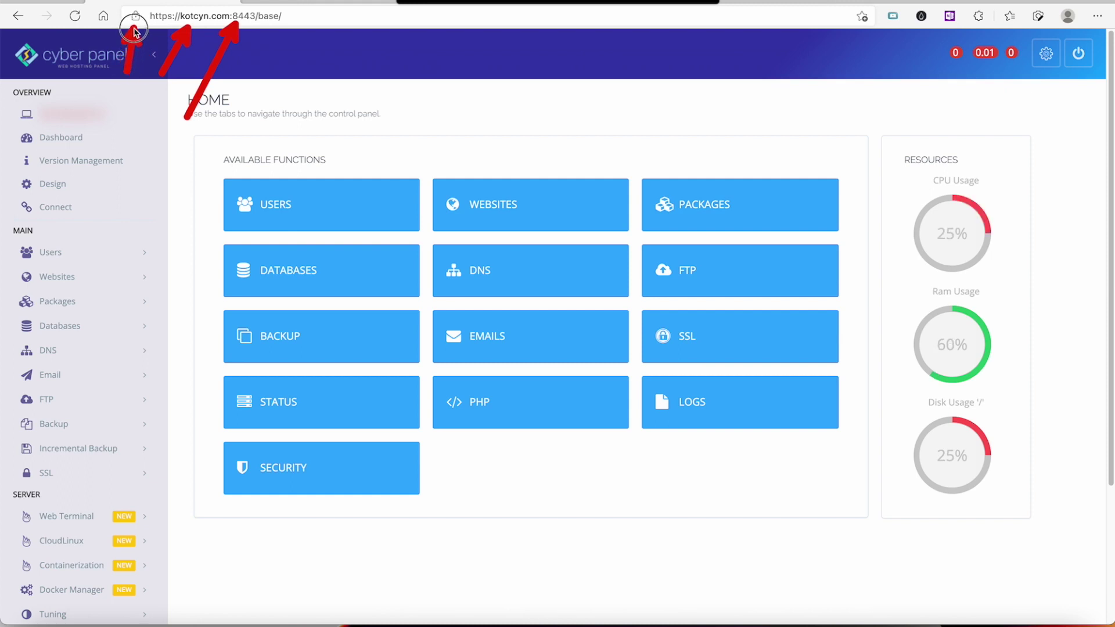
key("Escape")
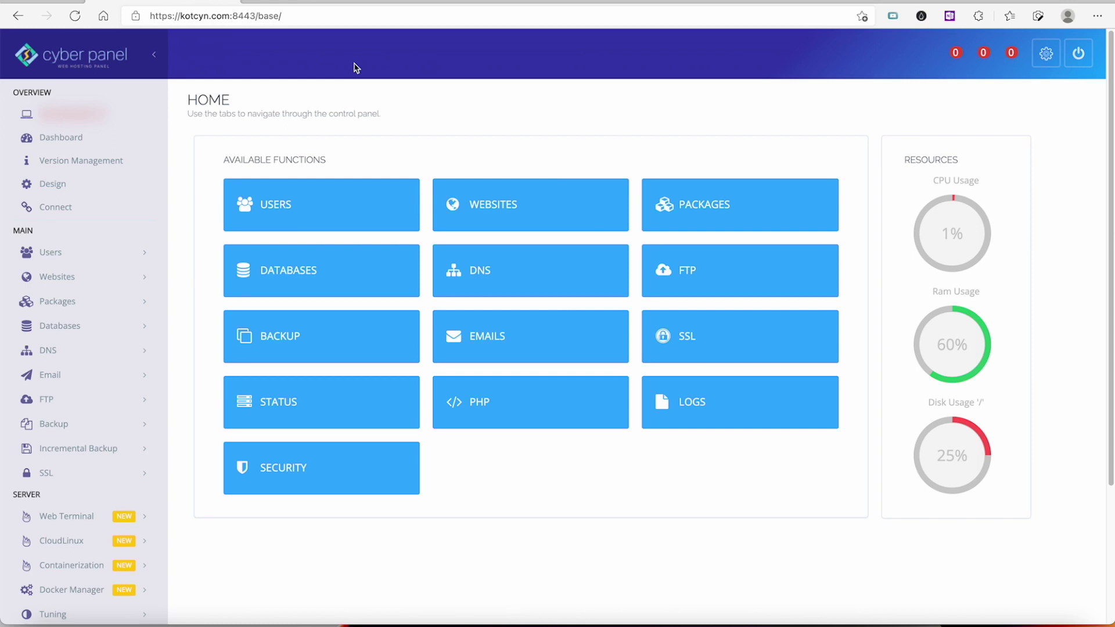
left_click(261, 1)
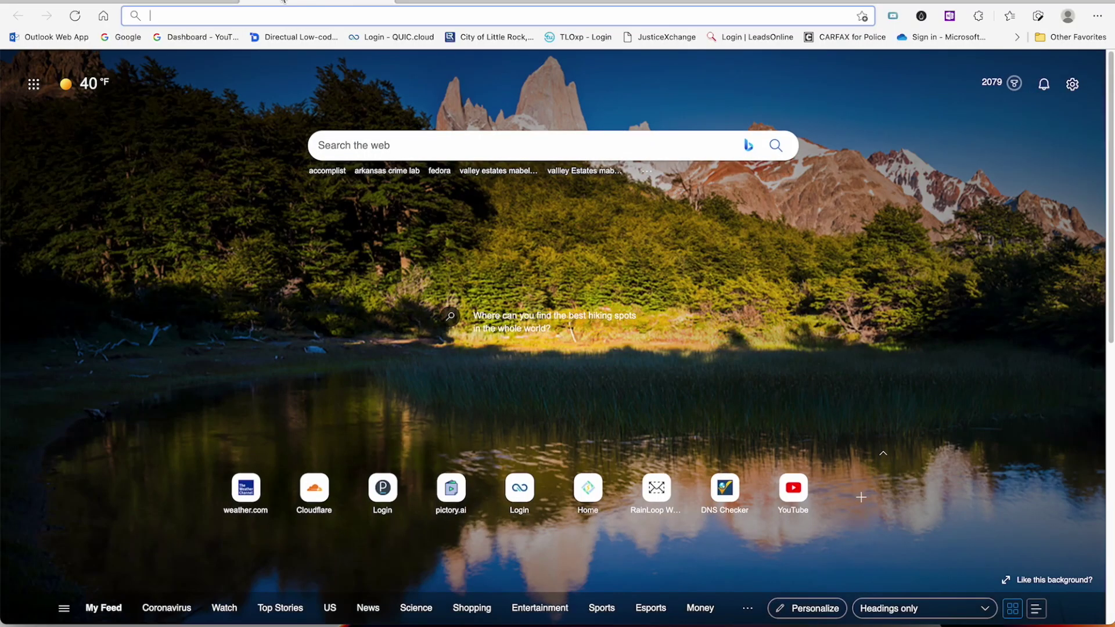
- Go to whatsmydns.net by typing 'wh' and accepting the autocomplete
type("wha")
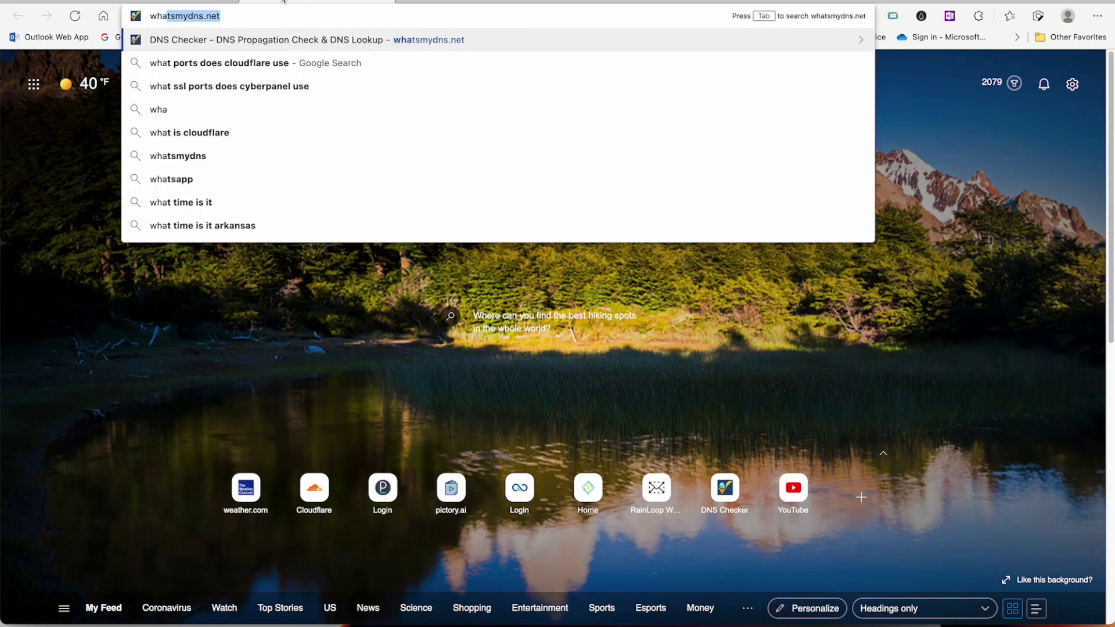
key("Return")
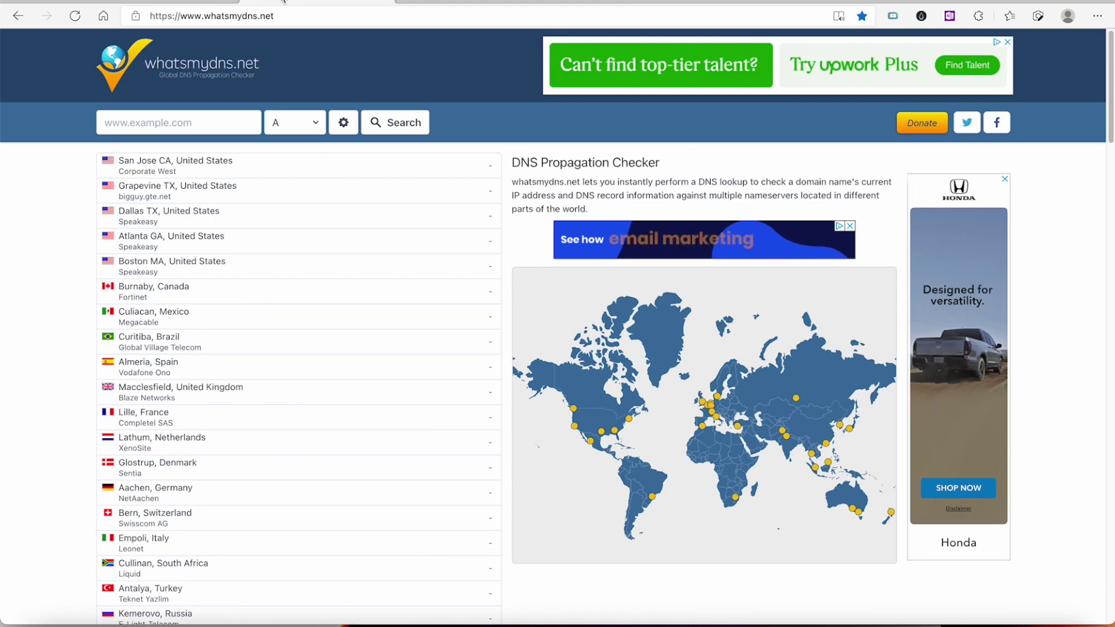
left_click(167, 127)
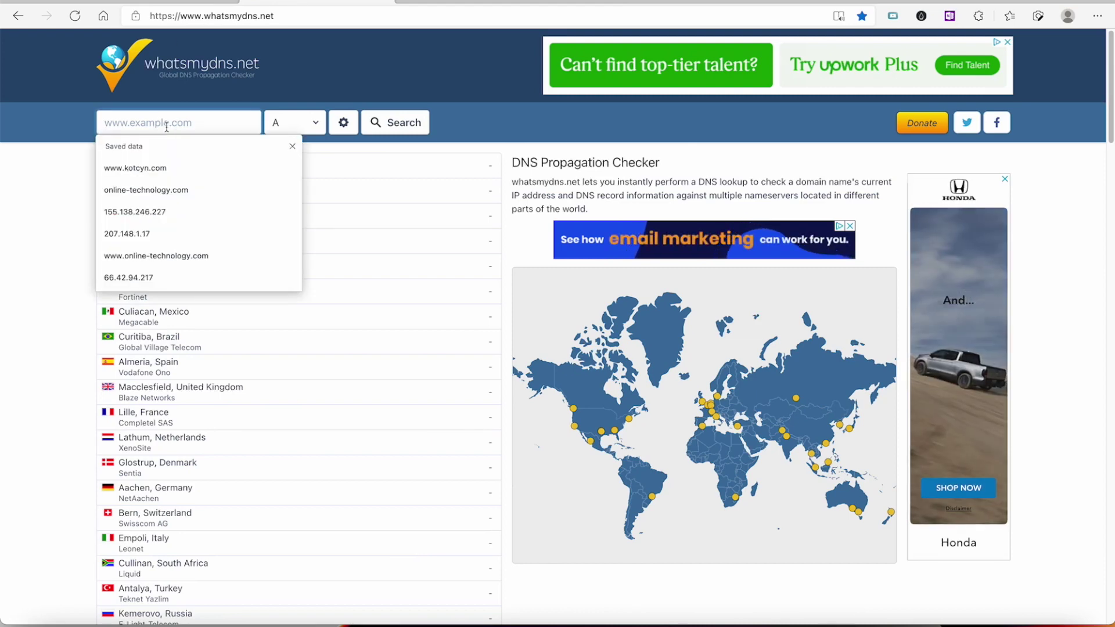
left_click(138, 168)
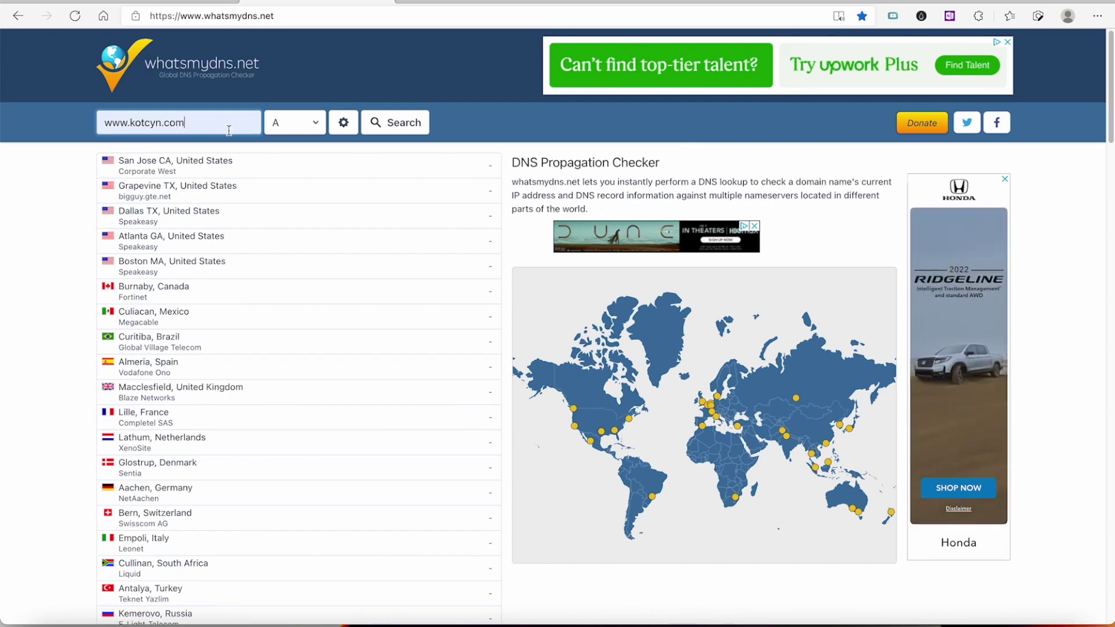
left_click(378, 129)
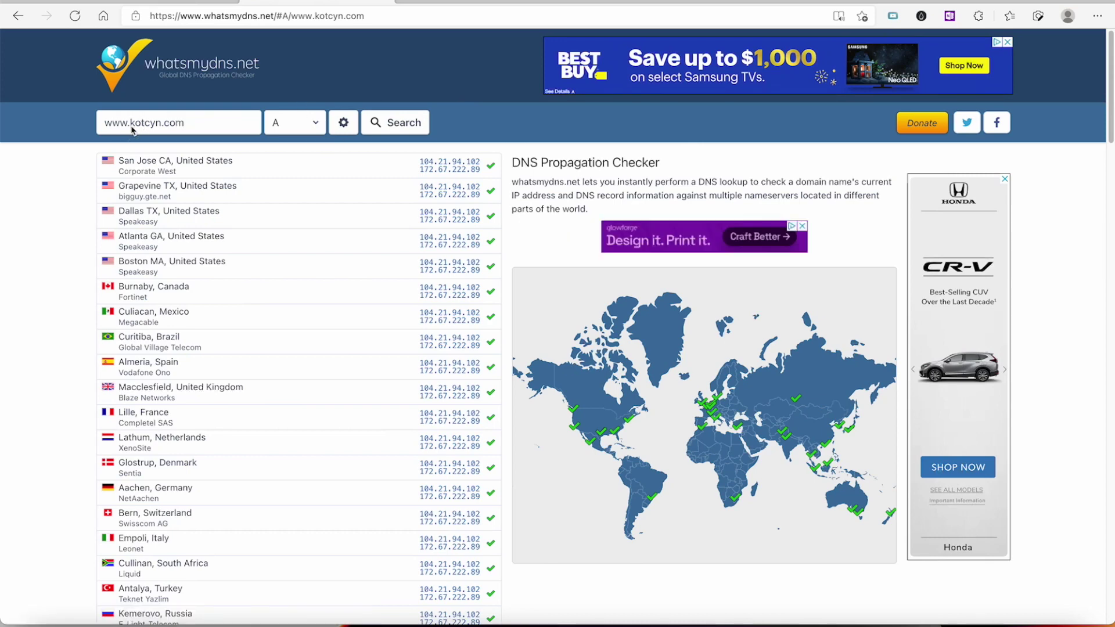
- Rerun the lookup for kotcyn.com, showing 104.21.94.102 and 172.67.222.89 worldwide
left_click_drag(132, 124, 103, 124)
key("BackSpace")
key("Return")
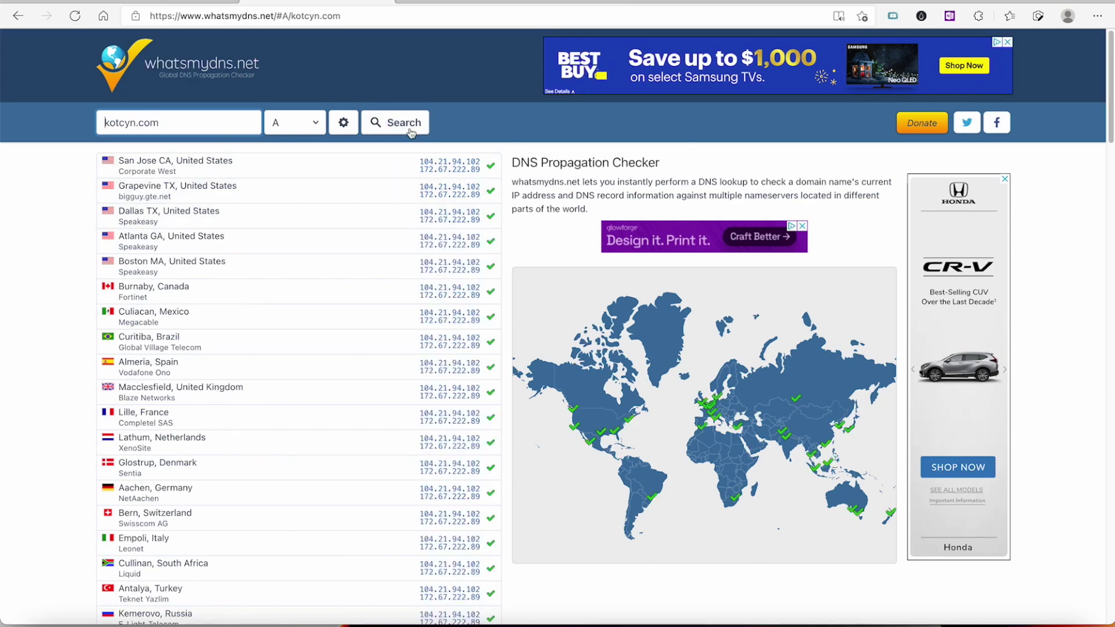